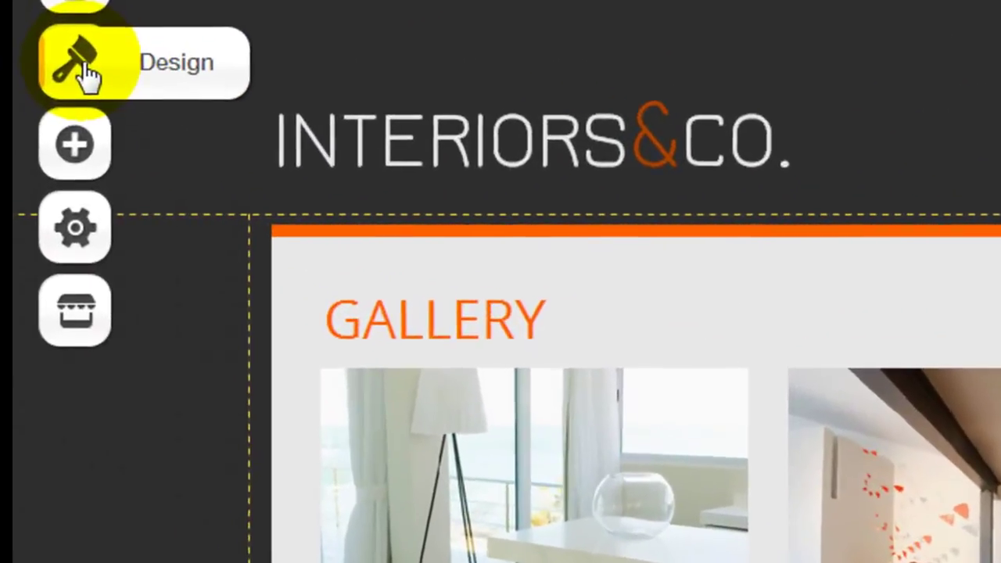
Open the Design panel with its Background, Colors and Fonts tools
click(185, 69)
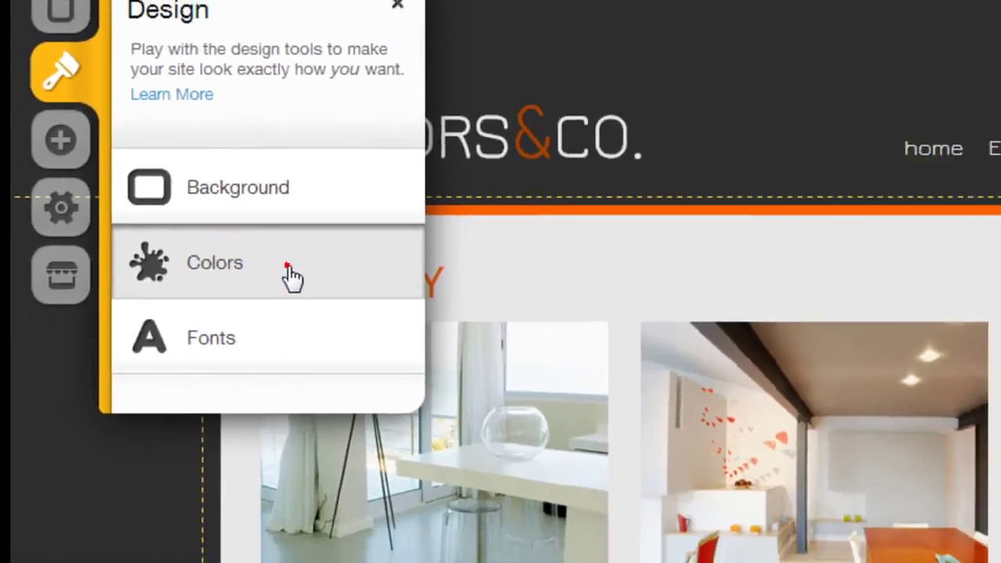
Preview the Tranquil Sea, Skin Tone Portrait and Black & White colour palettes on the site
click(368, 315)
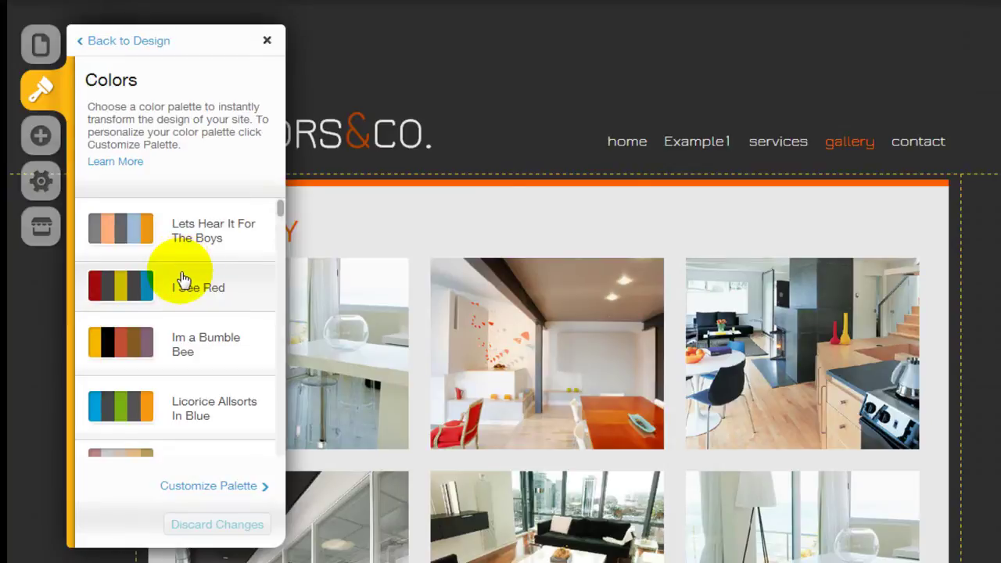
scroll(254, 303, down, 3)
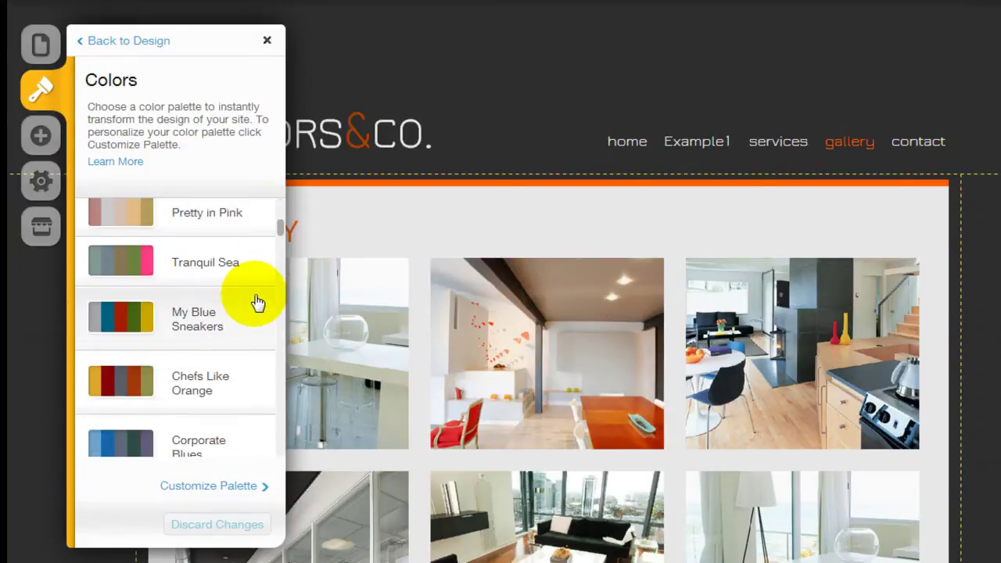
click(207, 268)
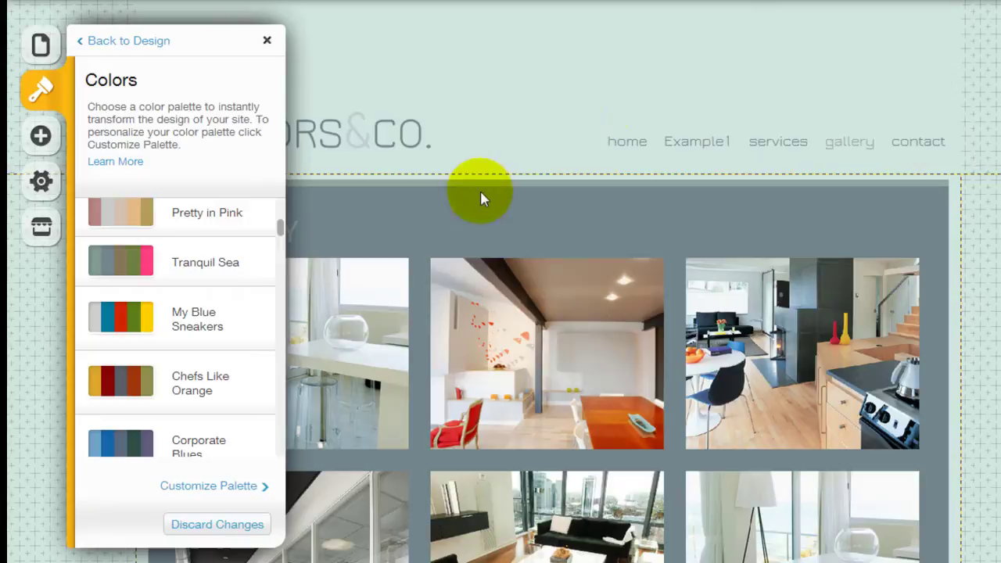
scroll(217, 306, down, 5)
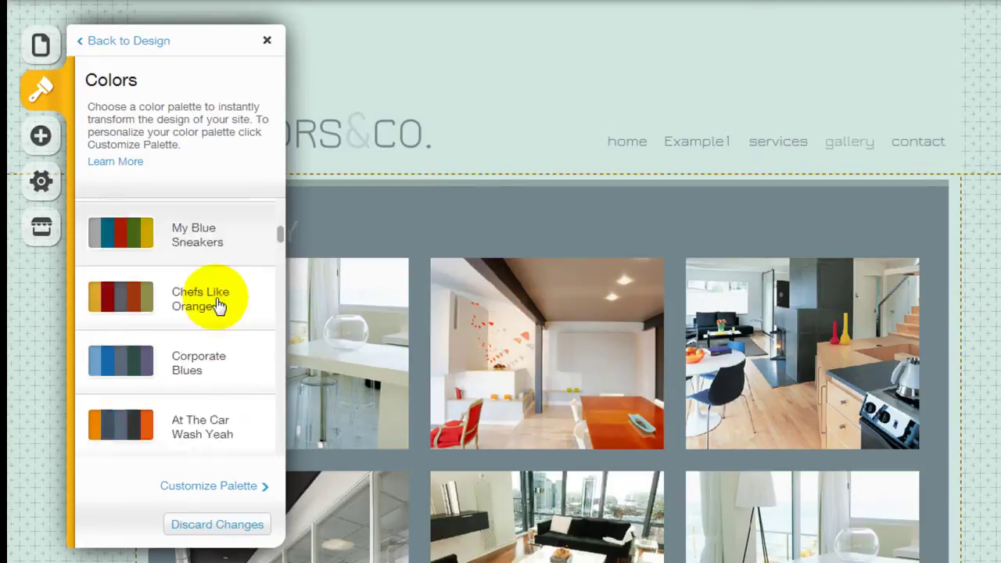
click(201, 346)
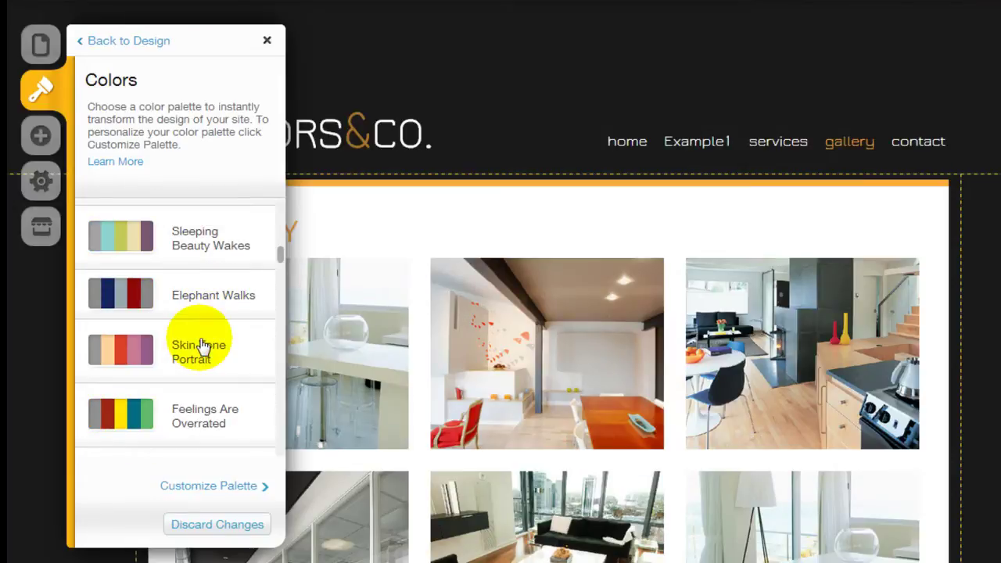
scroll(201, 346, down, 3)
click(201, 374)
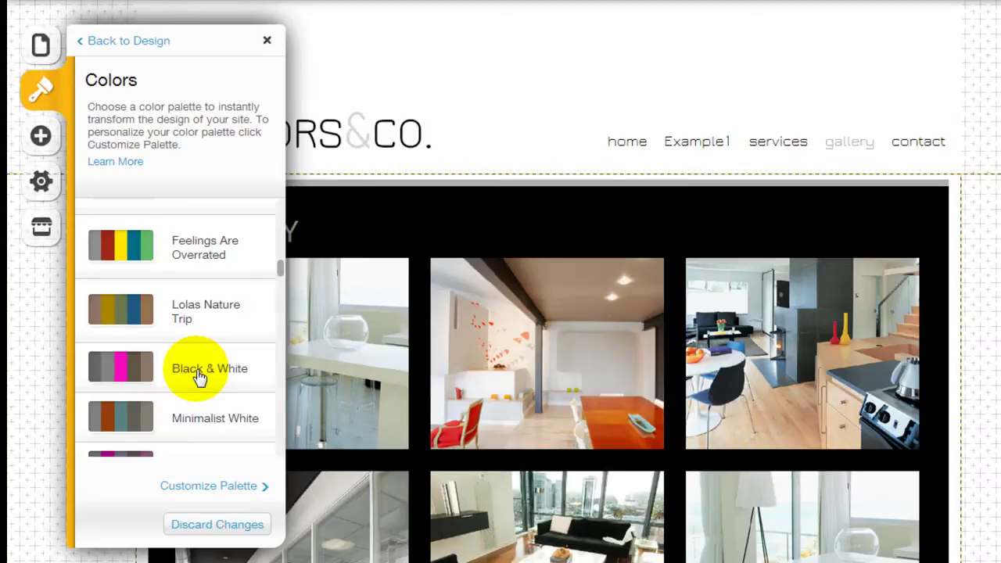
Preview Plants Are Green and Im a Bumble Bee, then restore Lets Hear It For The Boys
scroll(199, 378, down, 3)
click(197, 378)
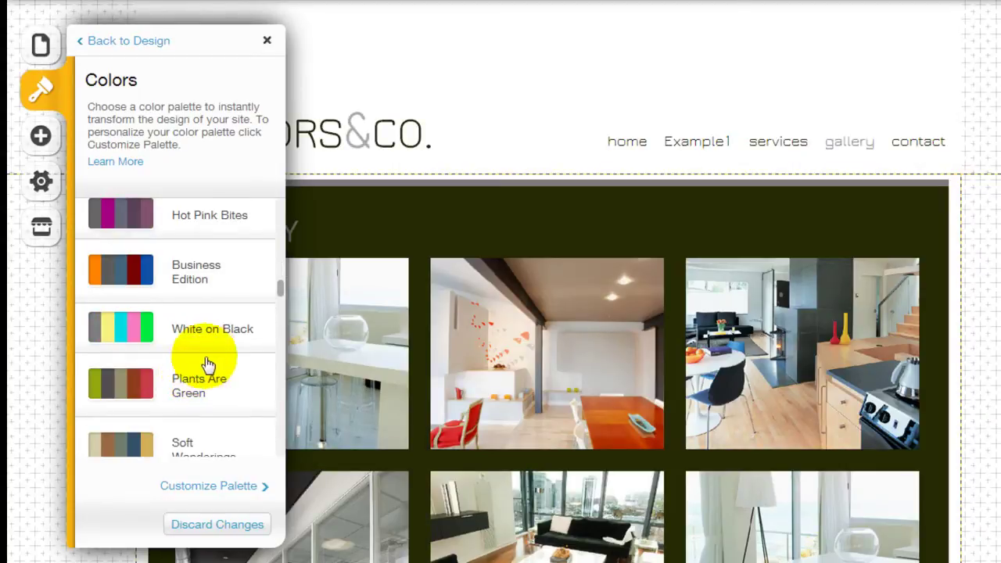
scroll(207, 362, up, 6)
click(188, 275)
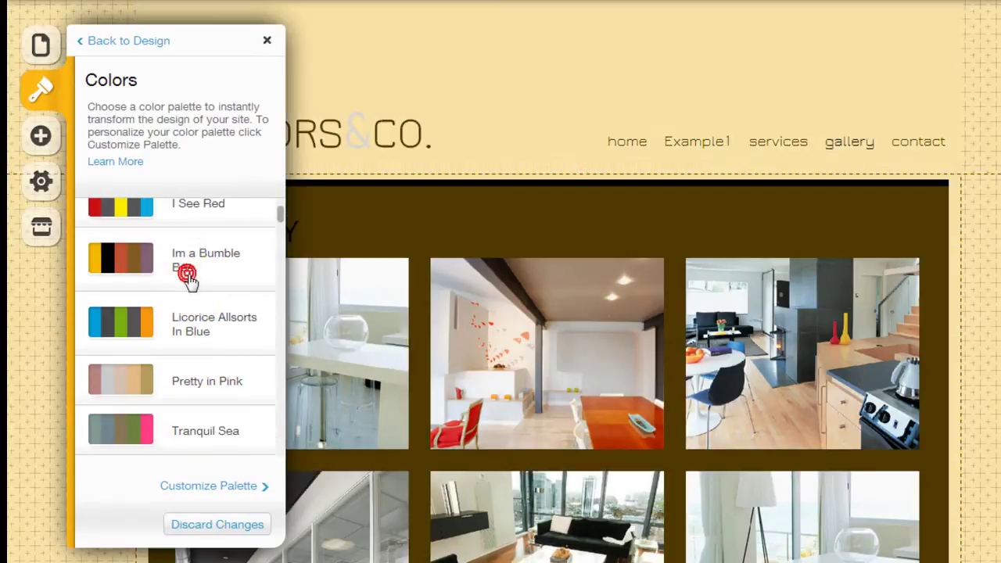
scroll(198, 284, up, 2)
click(198, 231)
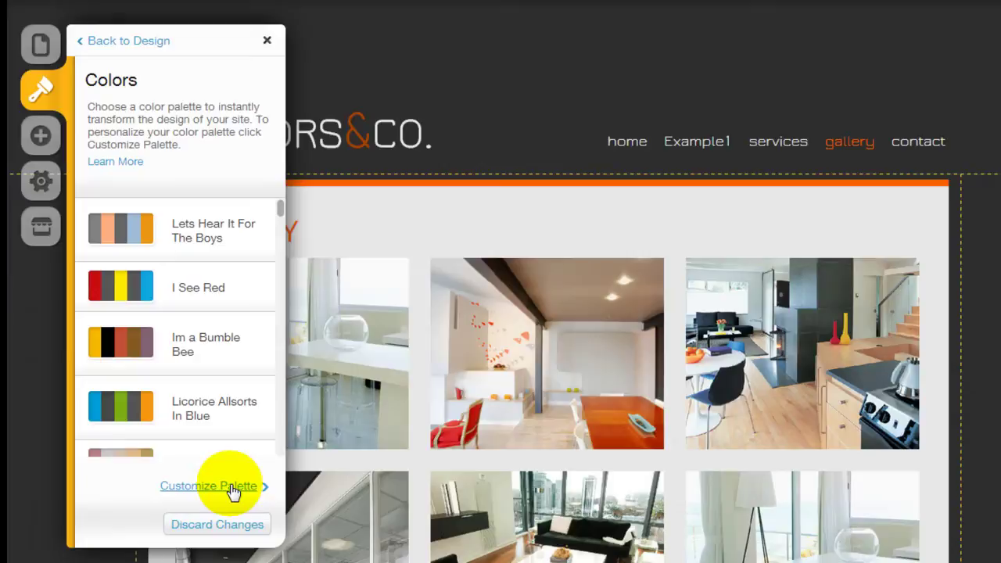
Inspect the Lets Hear It For The Boys palette's main colours and shades without changing them
click(233, 487)
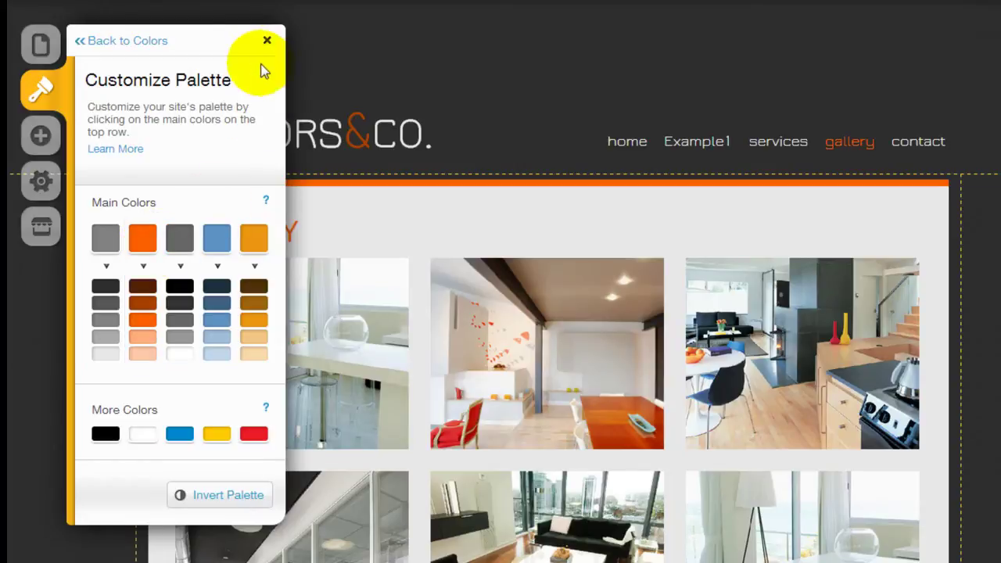
click(136, 47)
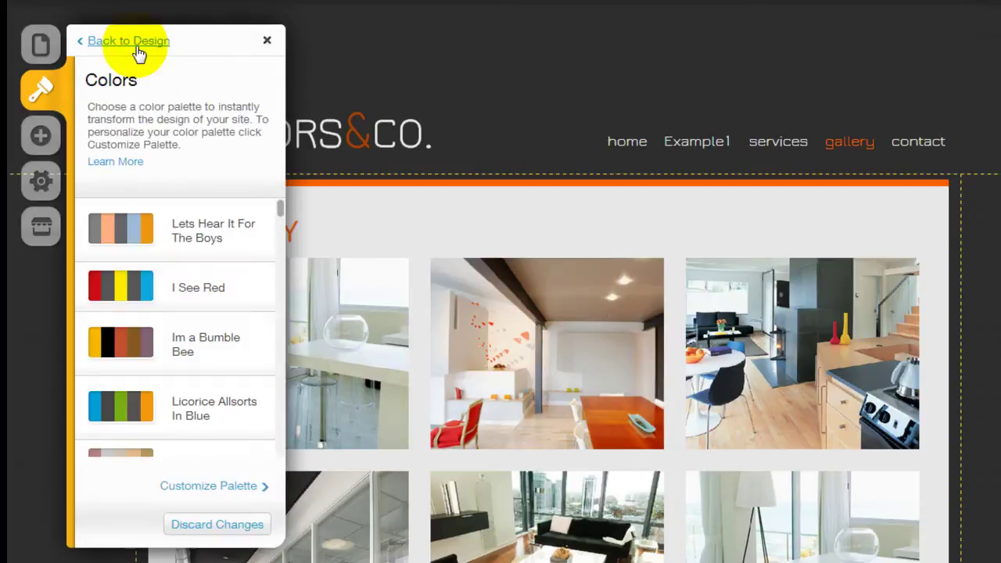
Go back to the main design options and browse the preset font schemes
click(121, 42)
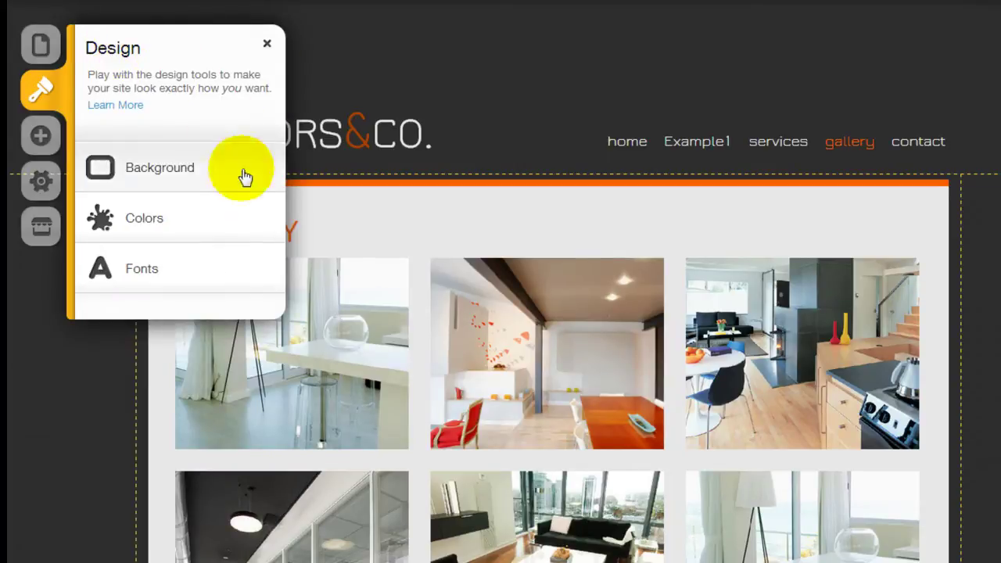
click(229, 273)
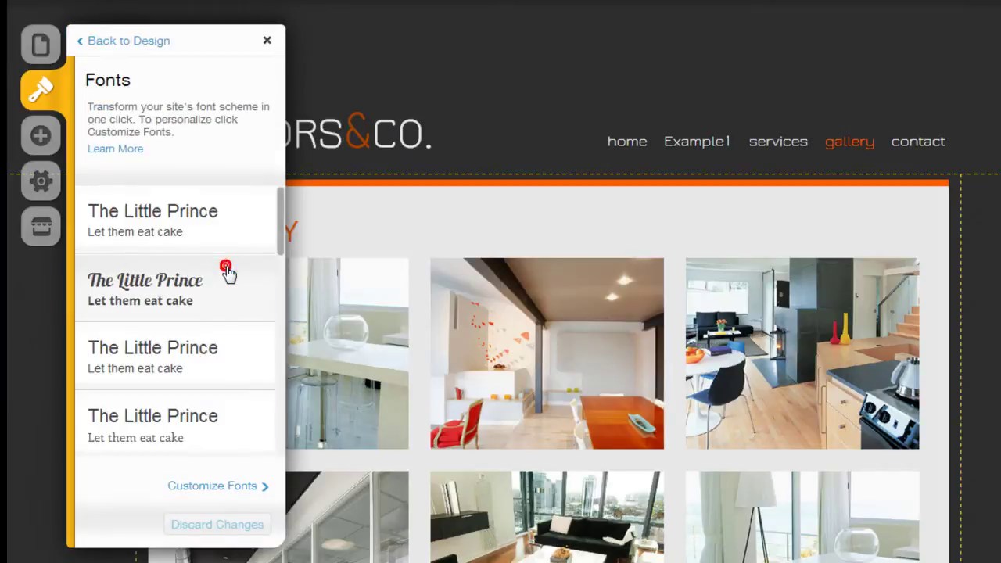
drag(283, 226, 271, 398)
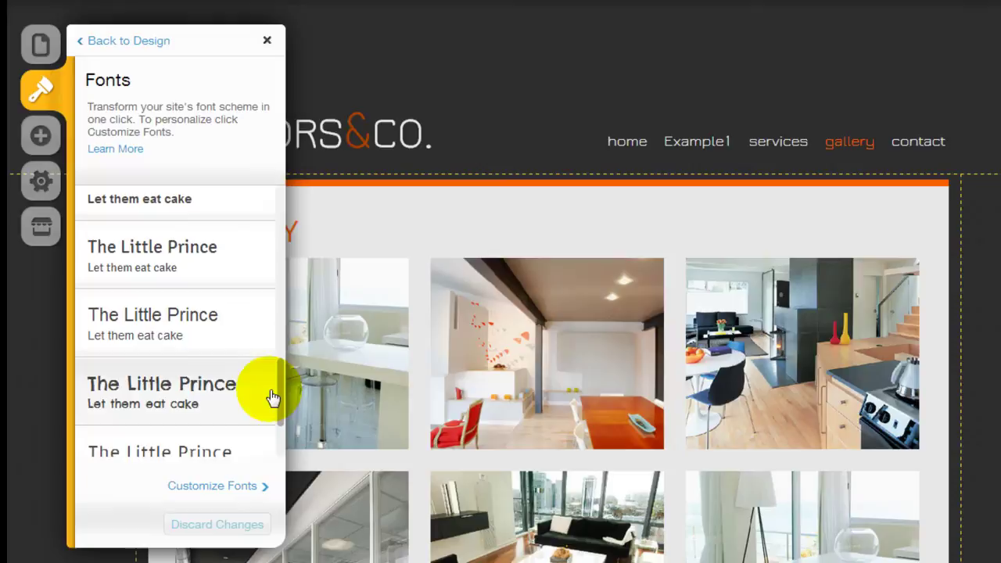
scroll(198, 352, down, 3)
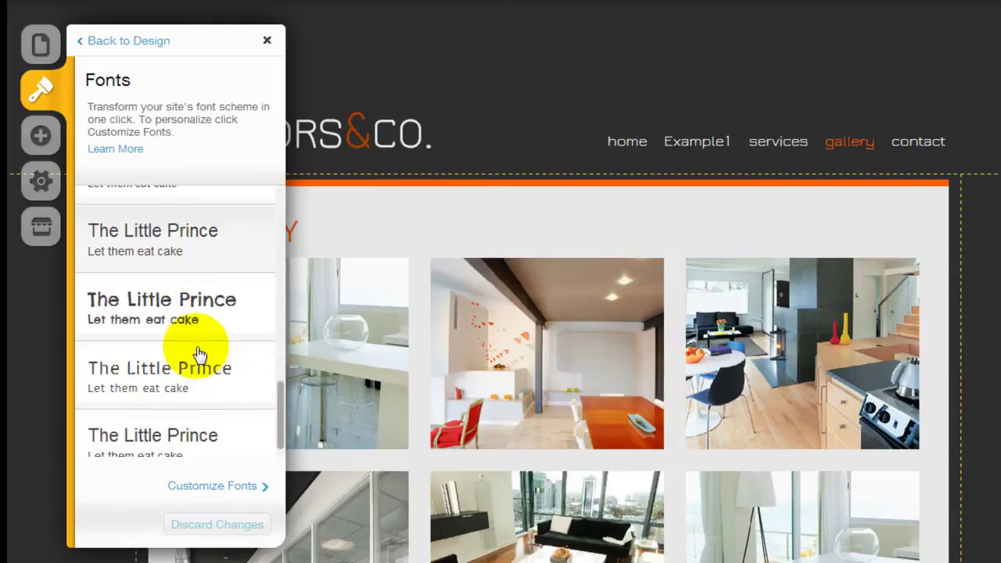
scroll(200, 356, up, 4)
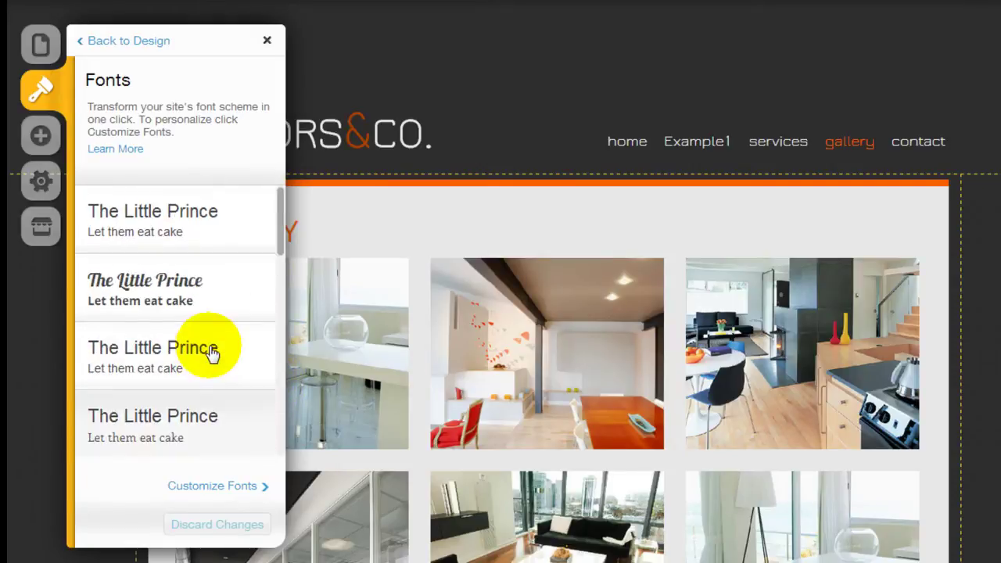
Preview the italic script font scheme, then apply the last, light sans-serif scheme
click(208, 299)
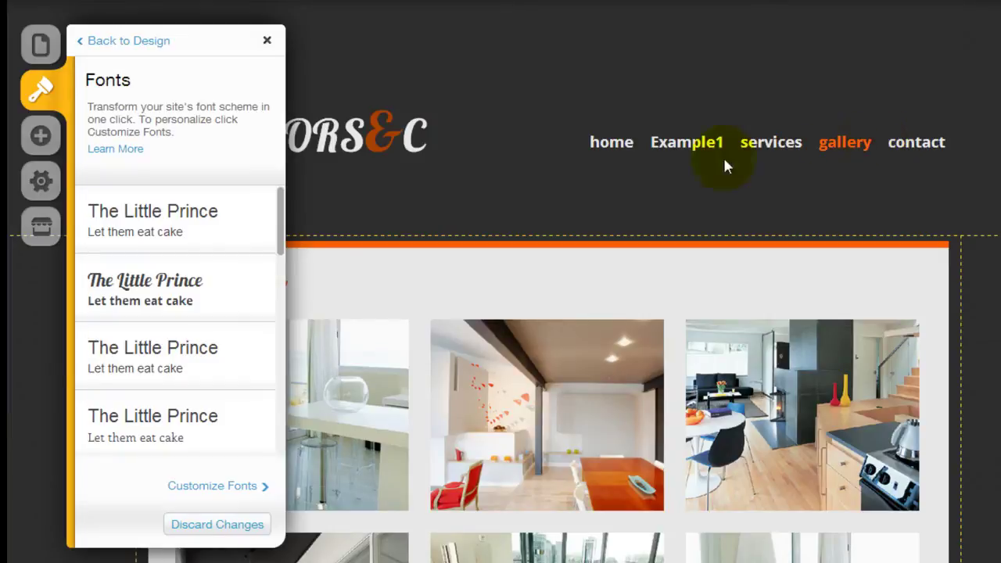
scroll(227, 251, down, 5)
scroll(226, 250, down, 3)
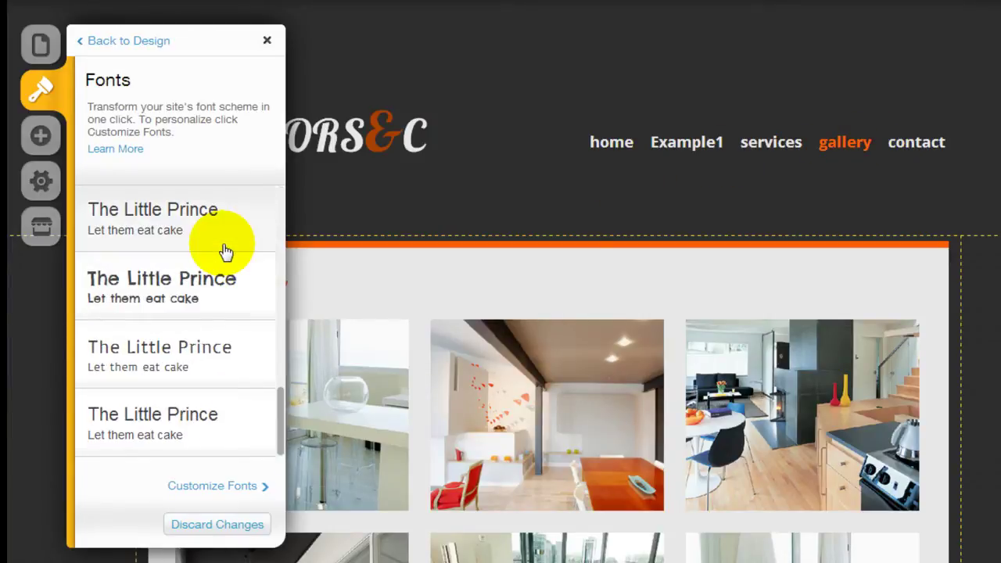
click(196, 420)
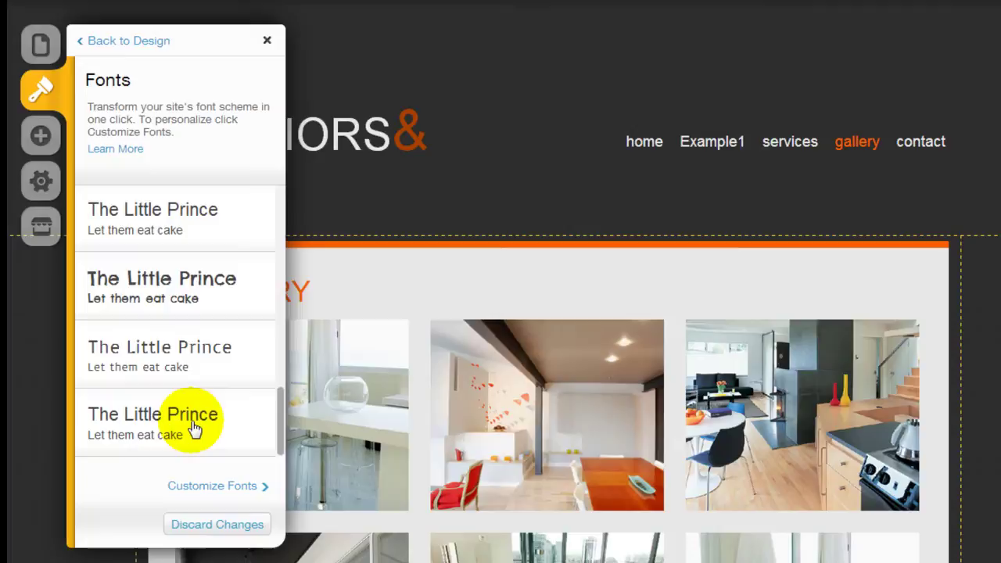
Look over the individual text styles in Customize Fonts, then return to the main design options
click(217, 488)
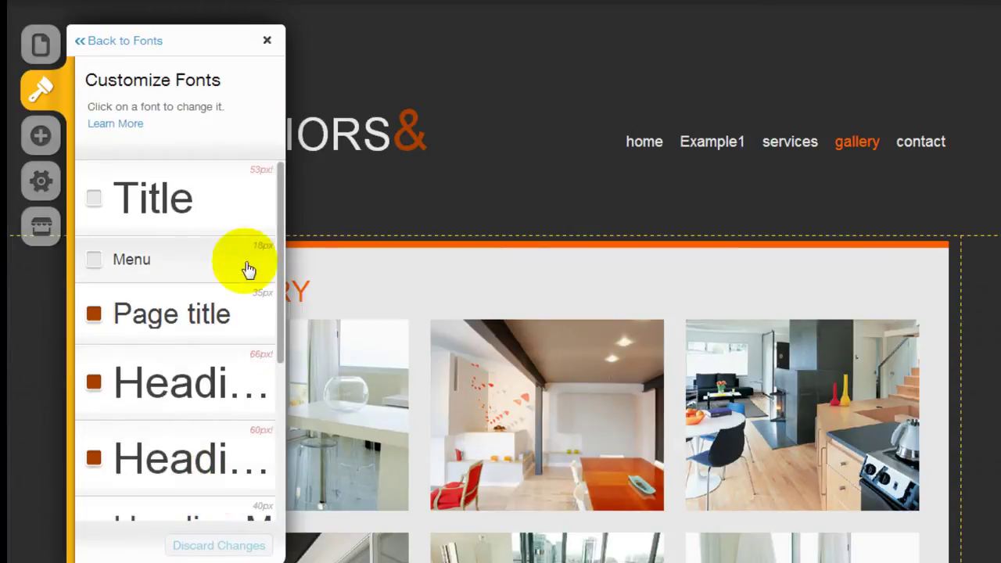
drag(279, 219, 259, 182)
click(156, 41)
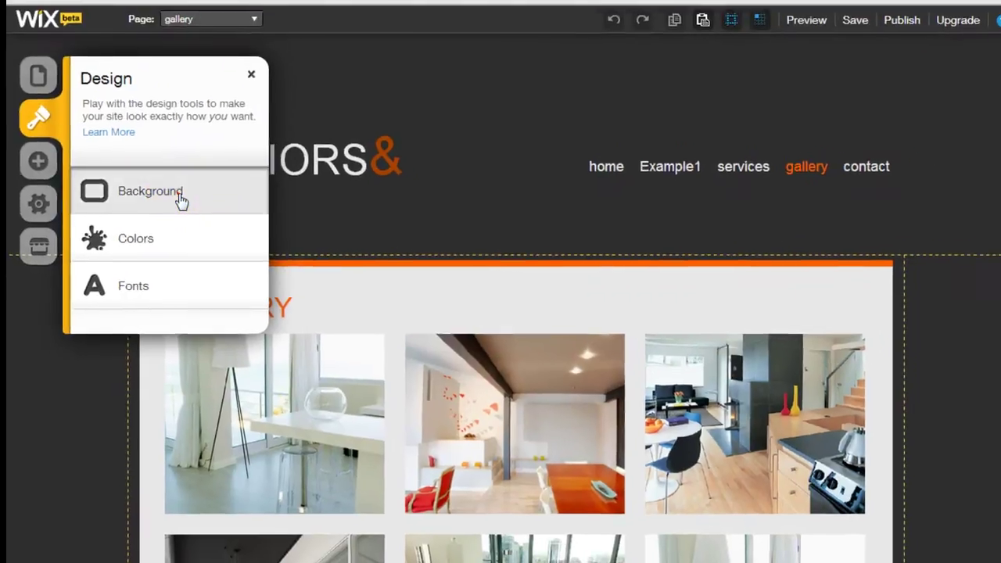
Apply the light diagonal-stripe preset swatch as the page background
click(192, 178)
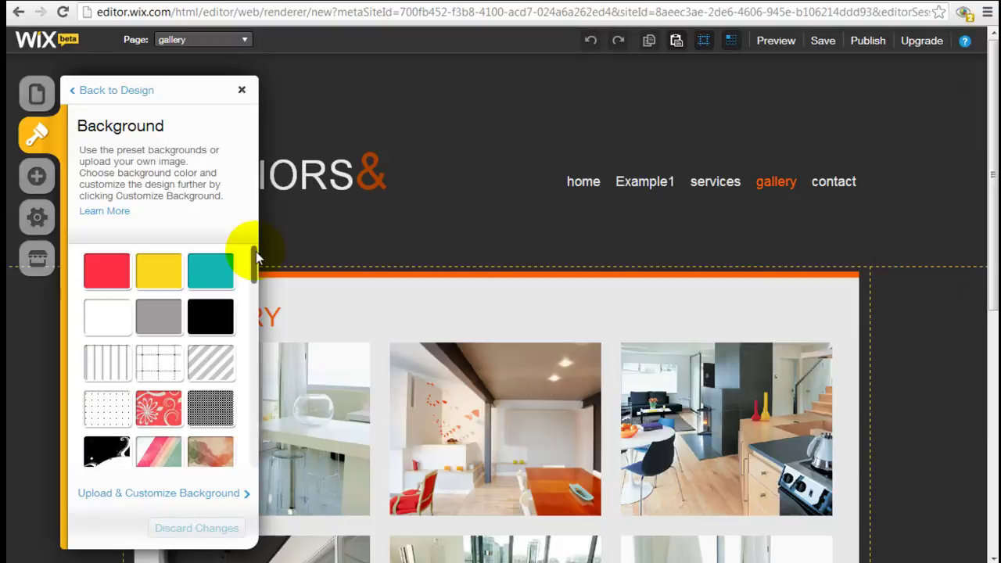
mouse_move(255, 251)
mouse_down()
mouse_move(253, 287)
mouse_move(252, 258)
mouse_up()
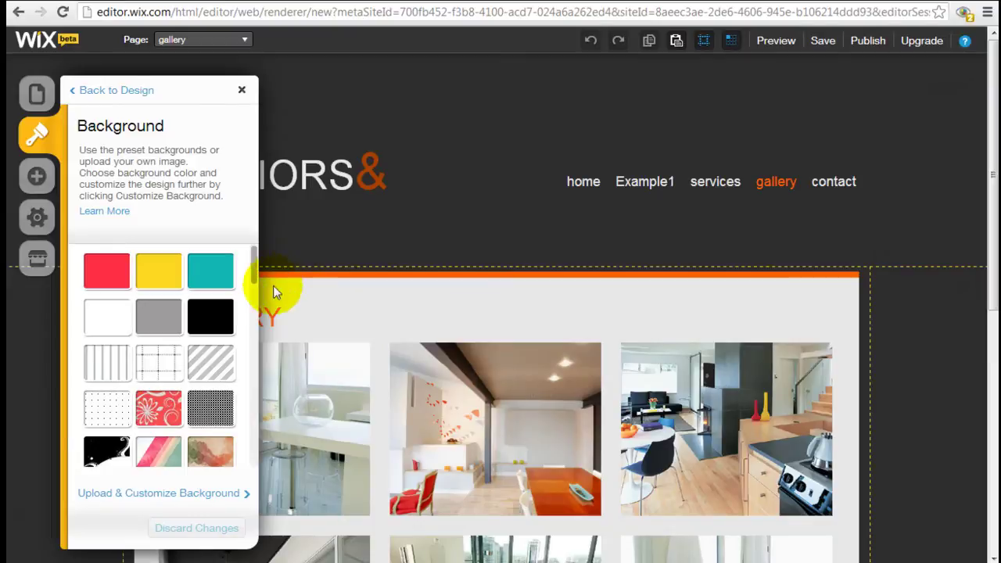
click(211, 364)
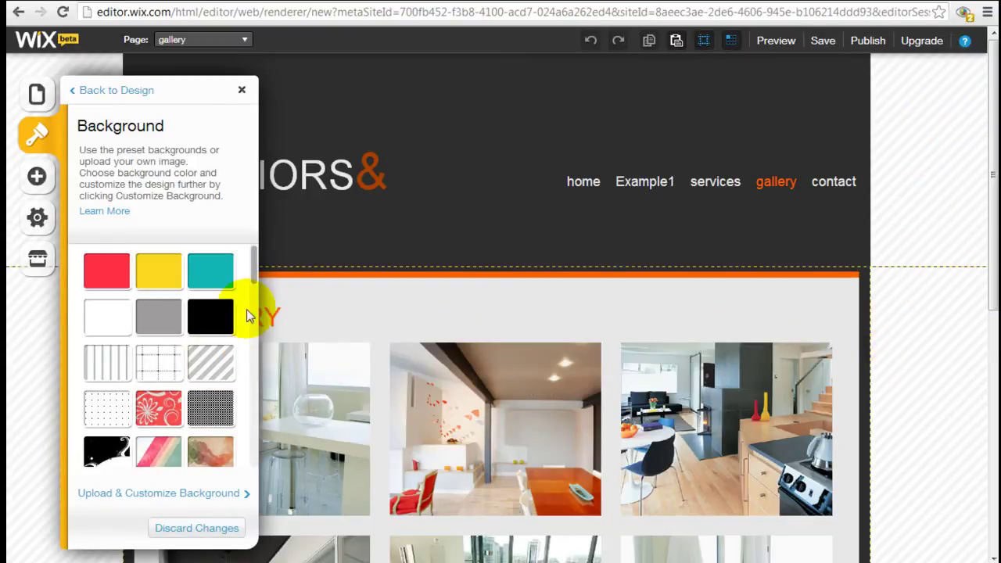
drag(253, 259, 278, 418)
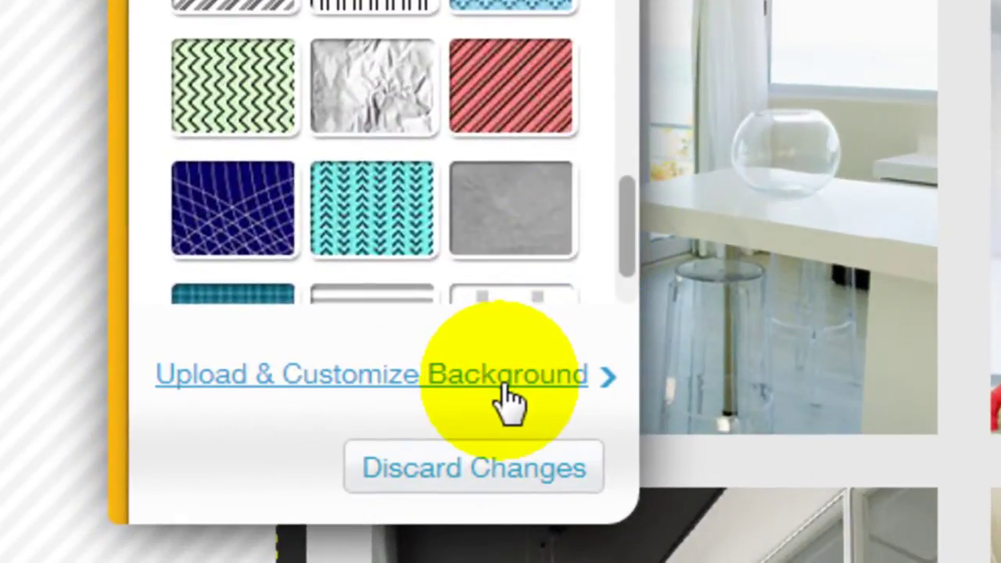
Change the background image to the uploaded pattern '1' from My Images
click(508, 375)
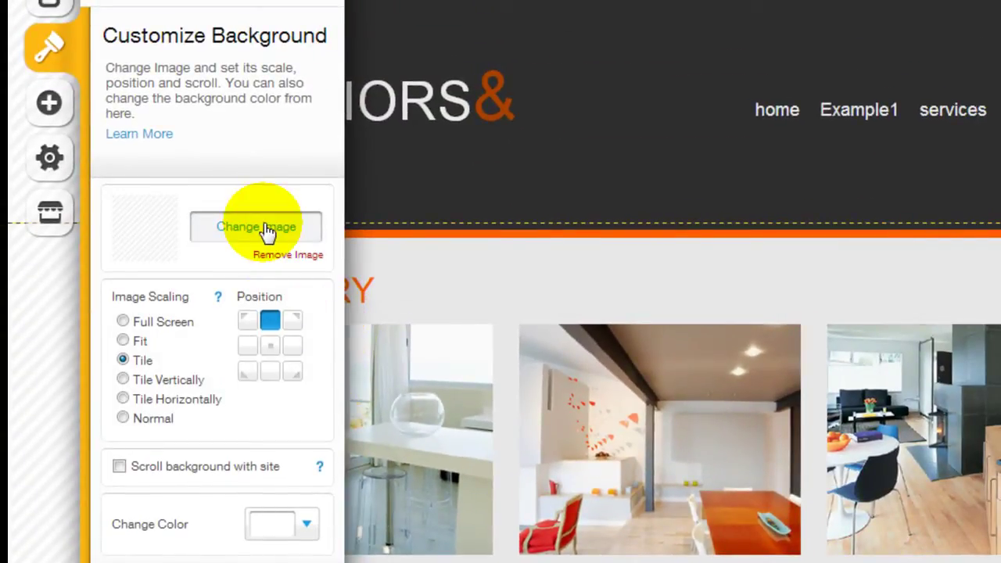
click(239, 226)
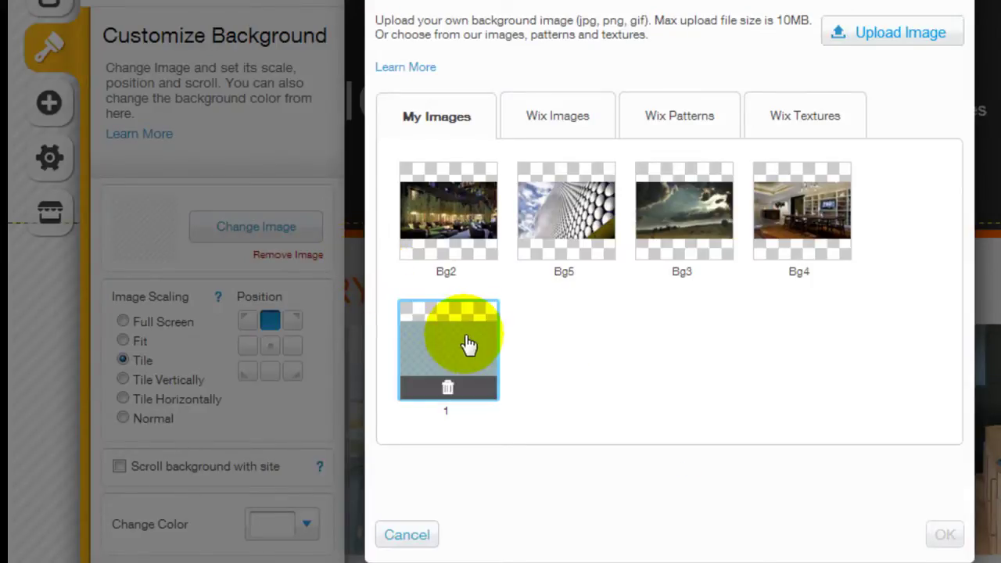
click(905, 35)
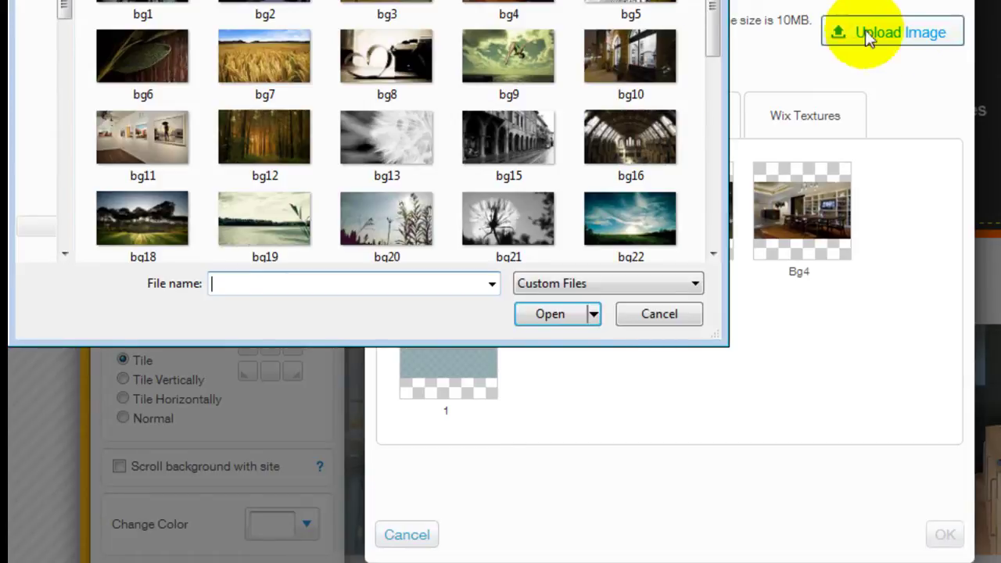
key(Escape)
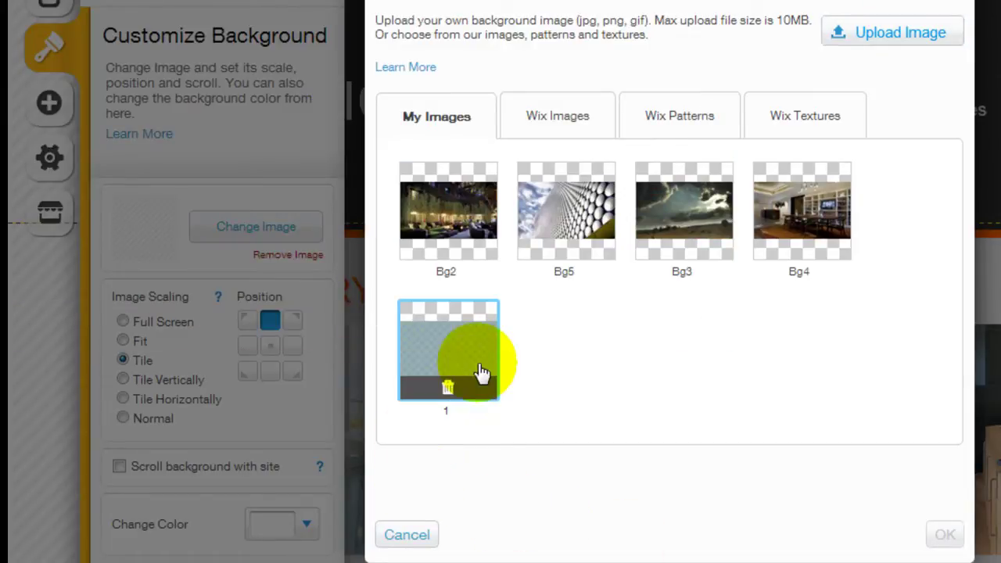
click(450, 352)
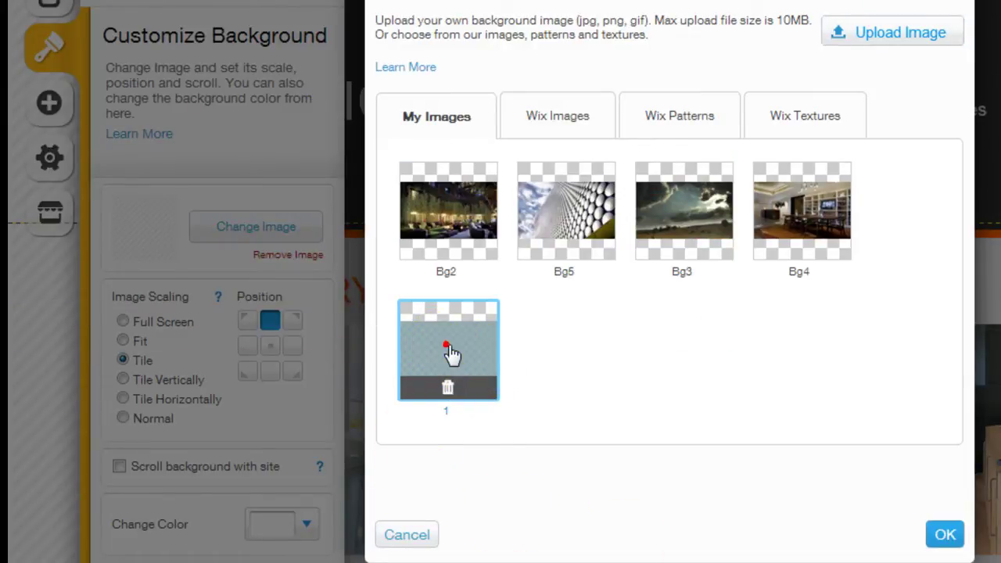
click(945, 535)
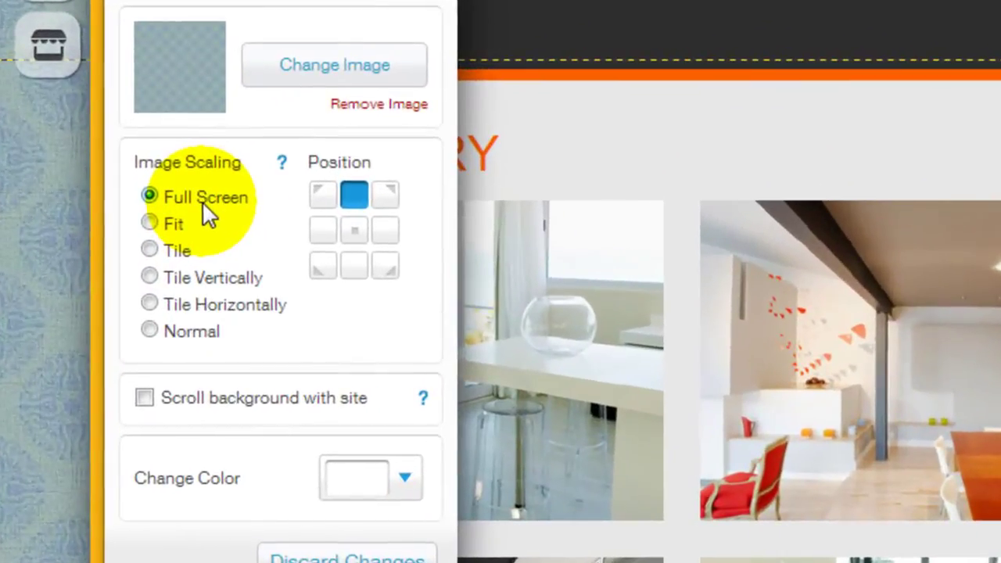
Set Image Scaling to Tile and anchor the pattern at the centre Position cell
click(175, 250)
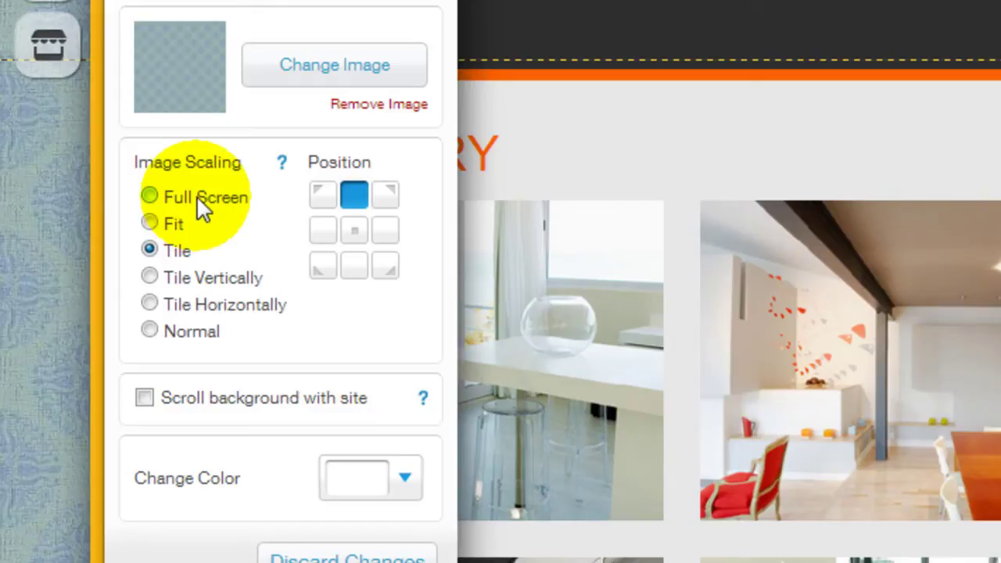
click(350, 227)
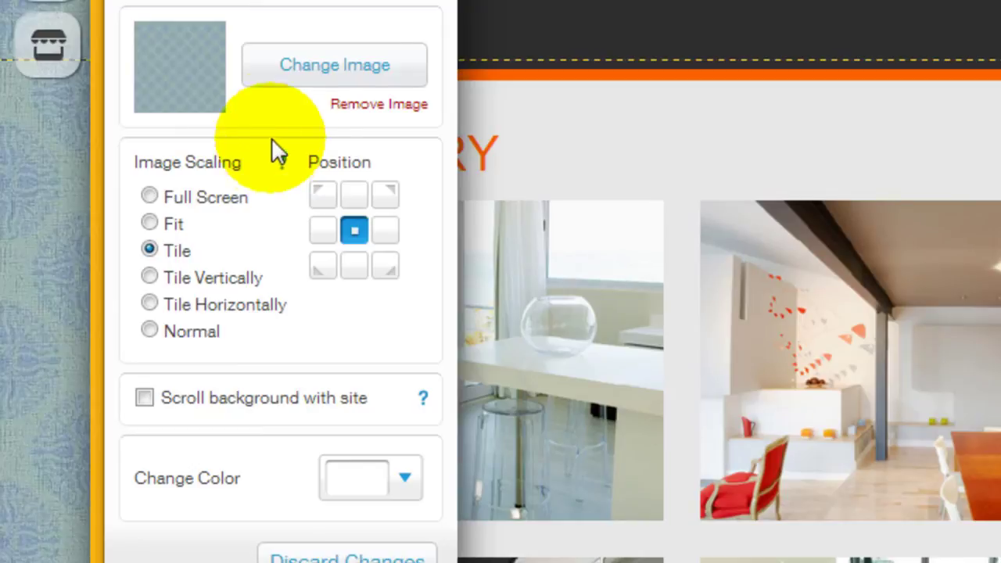
mouse_move(303, 145)
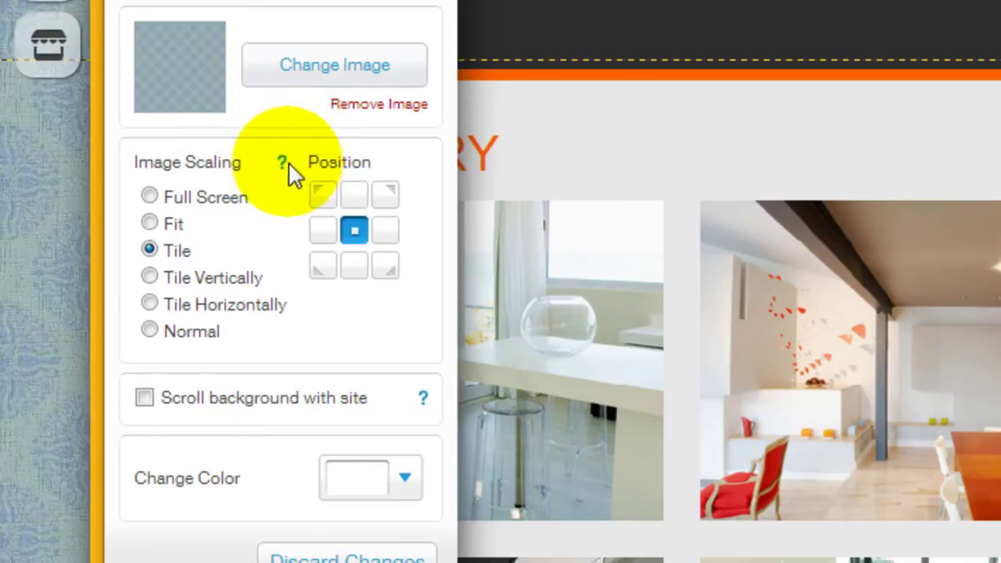
mouse_move(284, 169)
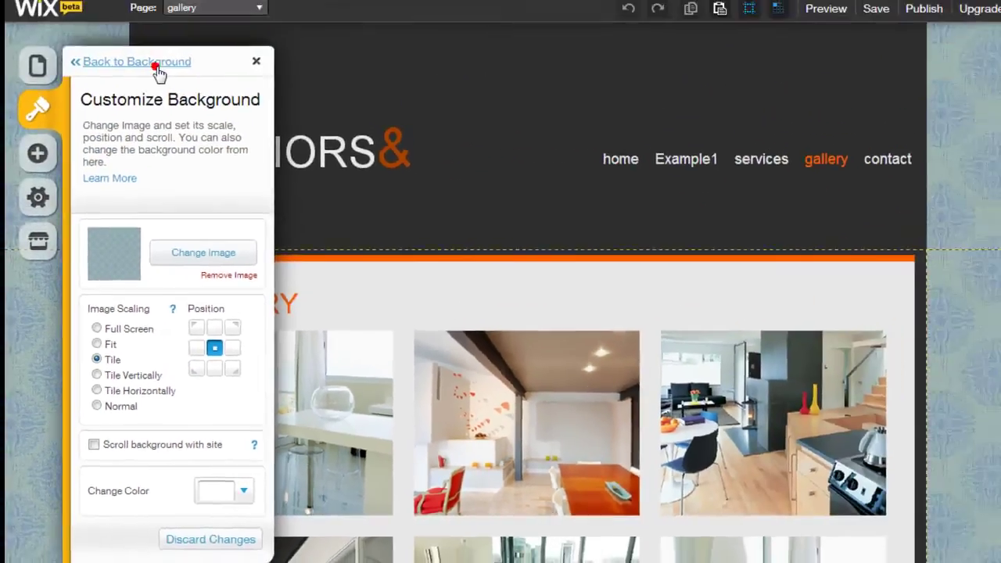
Back out through the Background presets to the main Design options
click(156, 69)
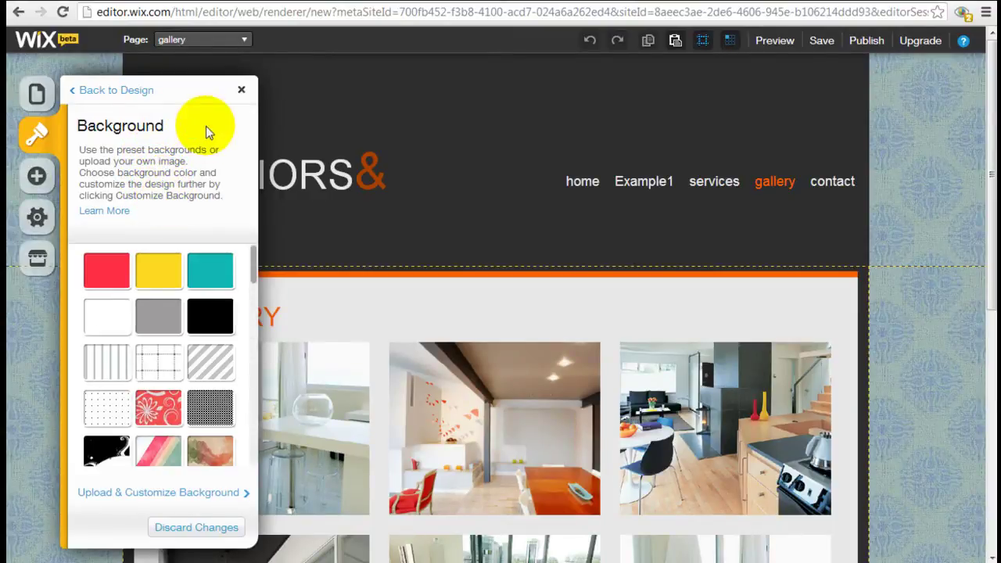
click(137, 91)
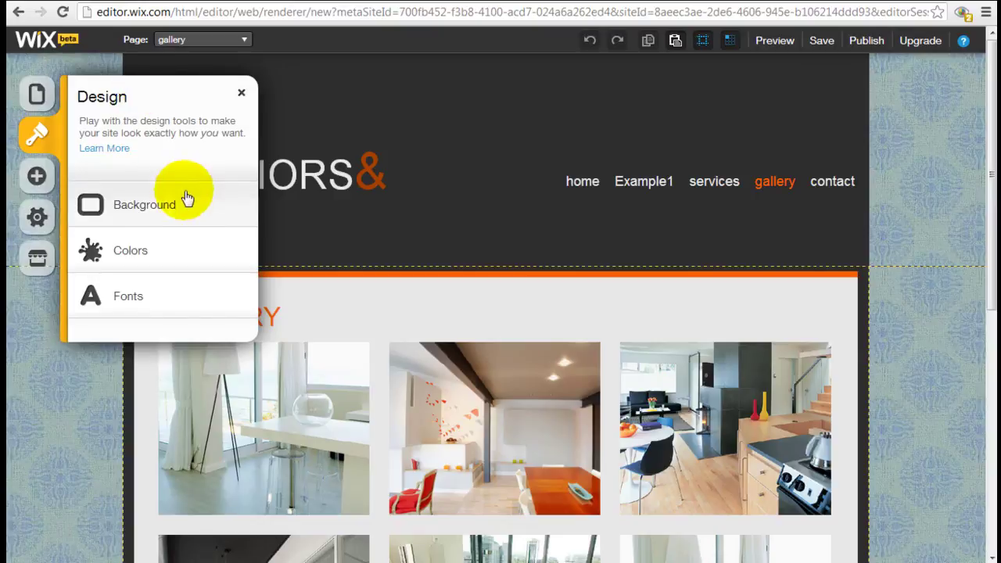